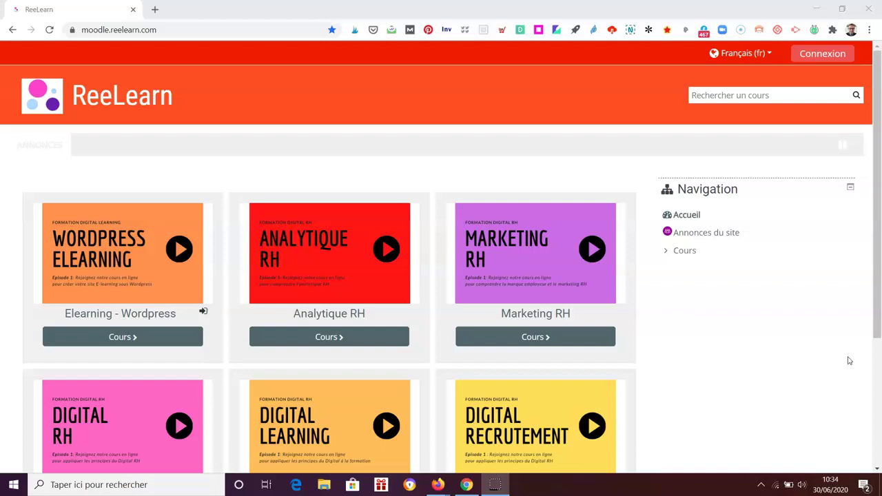
# - Log in to the Moodle site and open the Elearning - Wordpress course from the home page
pyautogui.click(821, 56)
pyautogui.click(361, 279)
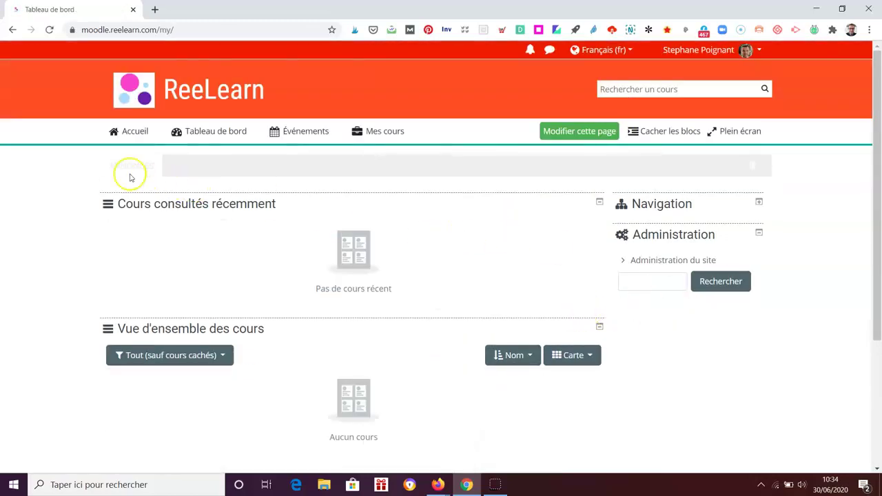
pyautogui.click(135, 131)
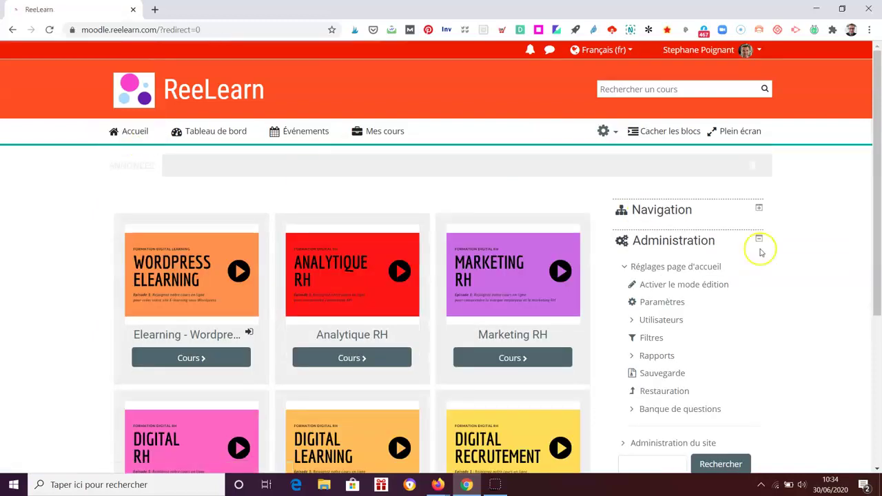
pyautogui.scroll(-1, 634, 299)
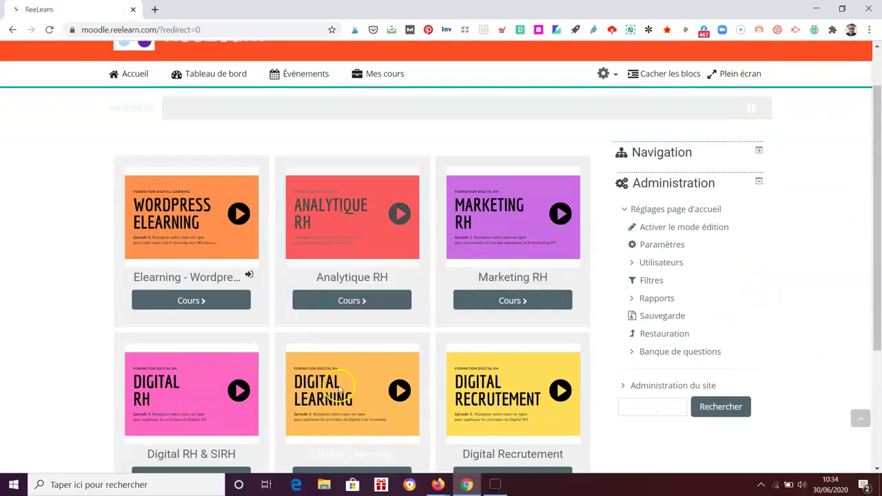
pyautogui.click(193, 301)
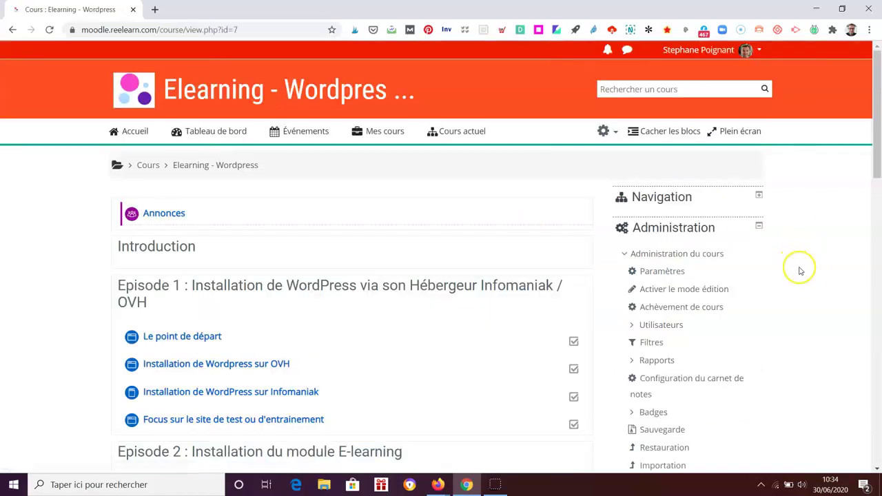
# - Look through the course page's episodes, their content and the course administration options
pyautogui.scroll(-1, 800, 270)
pyautogui.scroll(1, 805, 276)
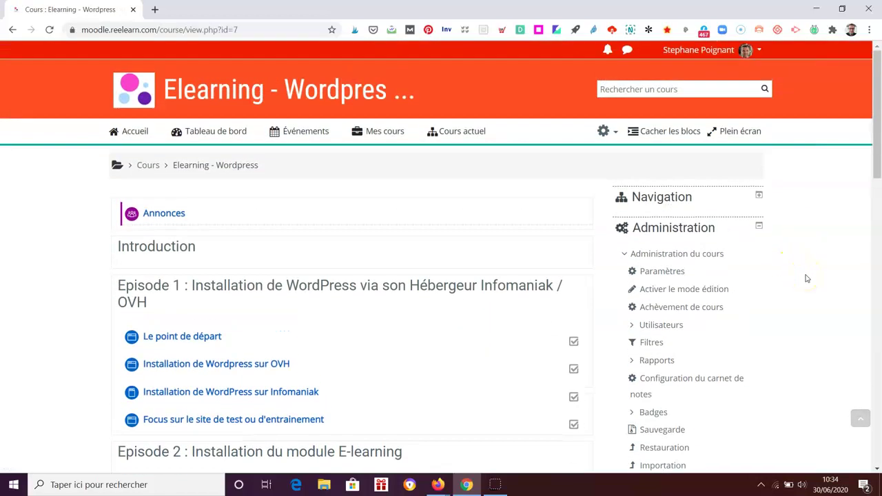
pyautogui.click(807, 277)
pyautogui.scroll(-2, 811, 279)
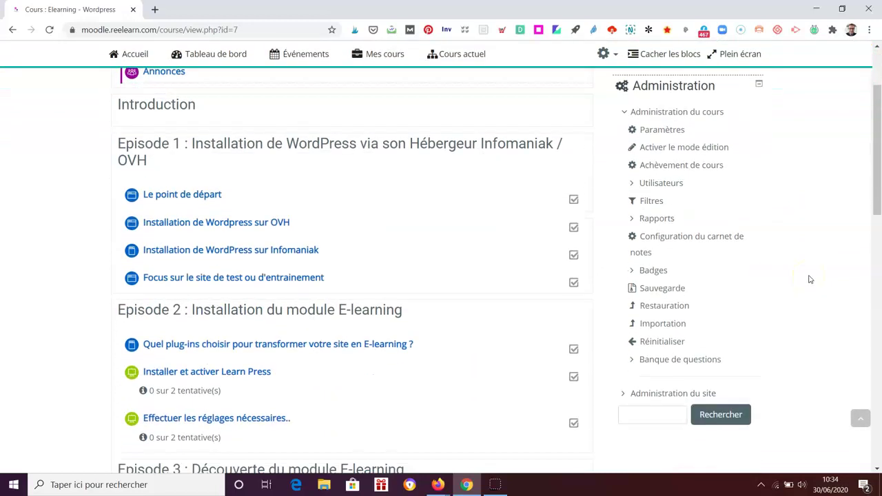
pyautogui.scroll(3, 810, 279)
pyautogui.scroll(-4, 810, 279)
pyautogui.scroll(-2, 811, 279)
pyautogui.scroll(5, 810, 279)
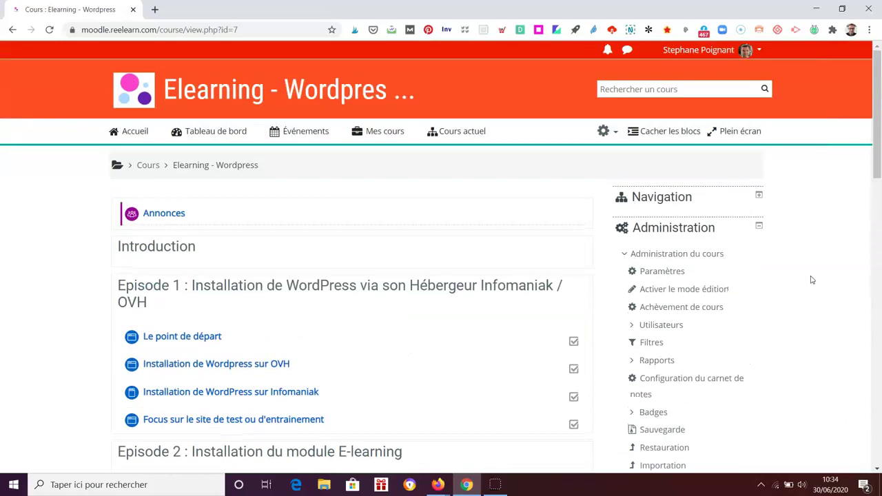
# - Turn on editing mode for the course and start adding an activity or resource to Episode 3
pyautogui.click(604, 132)
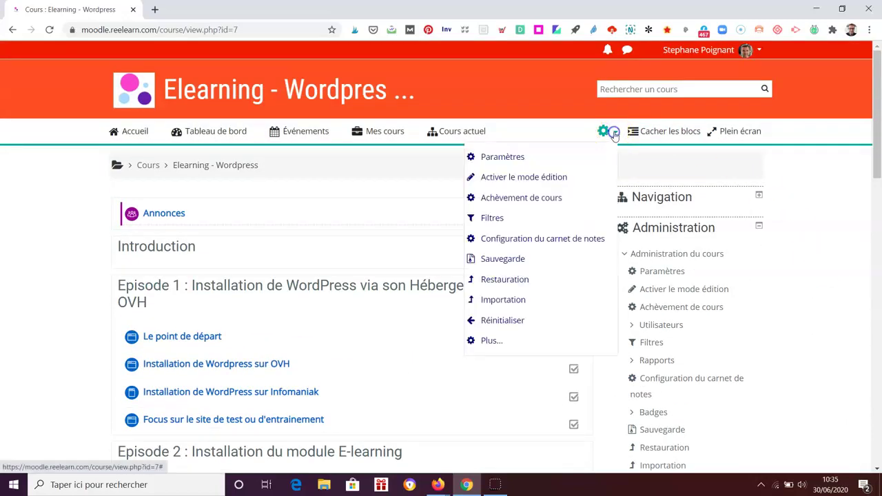
pyautogui.click(558, 177)
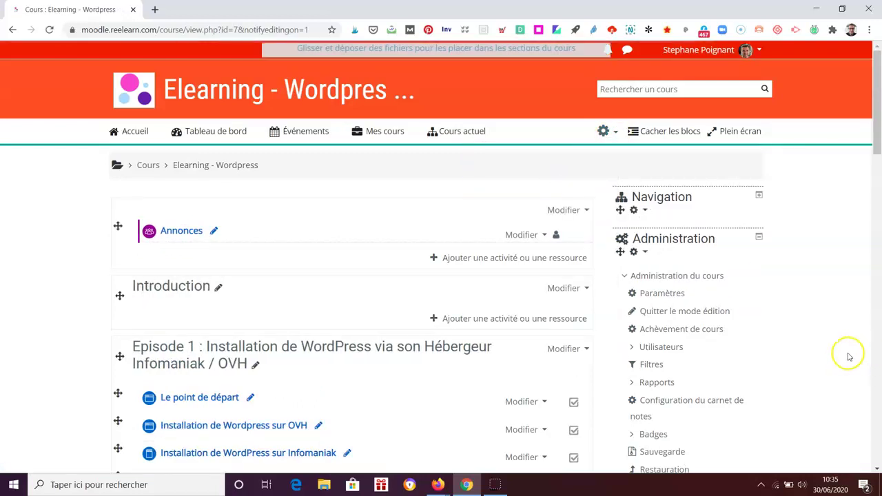
pyautogui.scroll(-3, 853, 356)
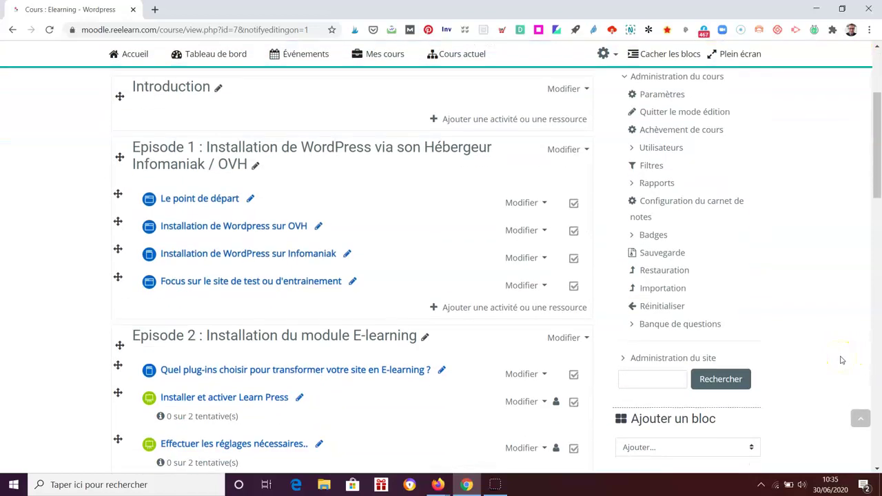
pyautogui.moveTo(877, 200); pyautogui.dragTo(878, 296)
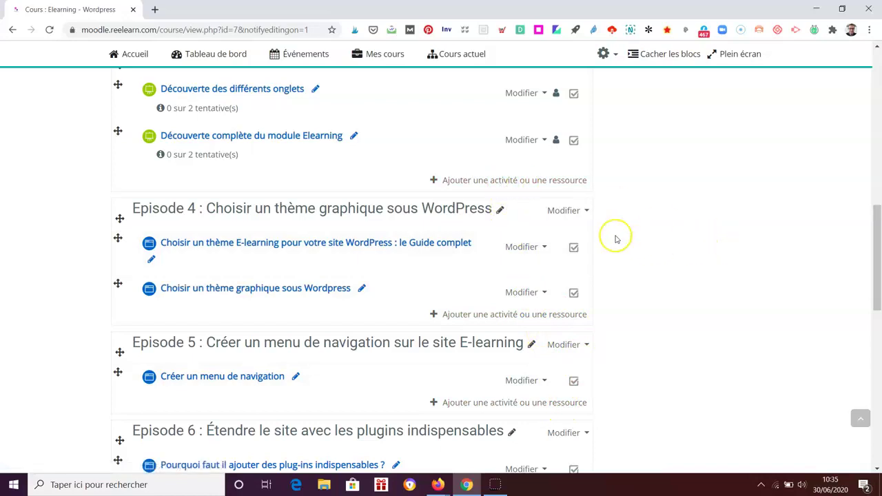
pyautogui.click(545, 180)
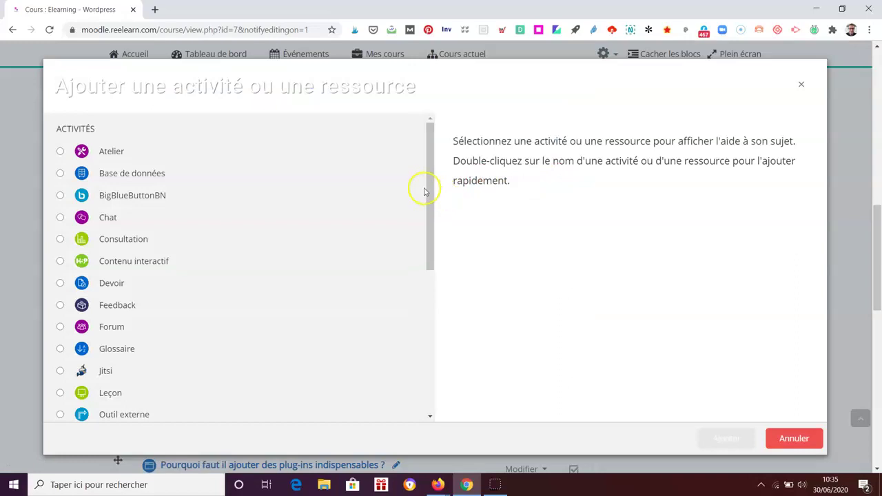
# - Read the descriptions of the Atelier, Base de données and BigBlueButtonBN activities
pyautogui.moveTo(428, 183)
pyautogui.mouseDown()
pyautogui.moveTo(433, 337)
pyautogui.moveTo(425, 166)
pyautogui.mouseUp()
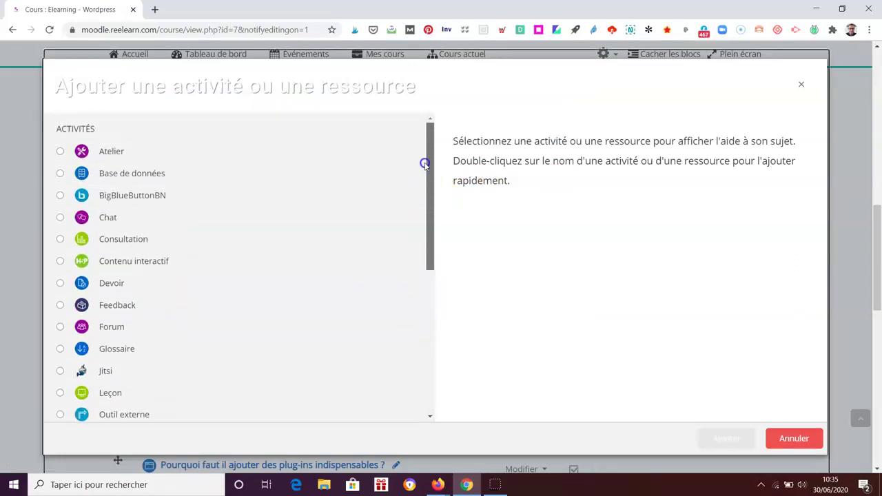
pyautogui.click(61, 153)
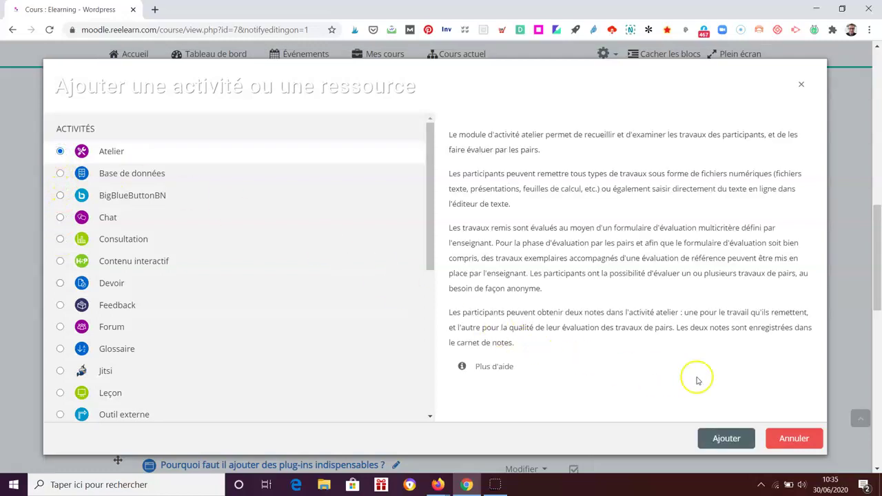
pyautogui.click(734, 437)
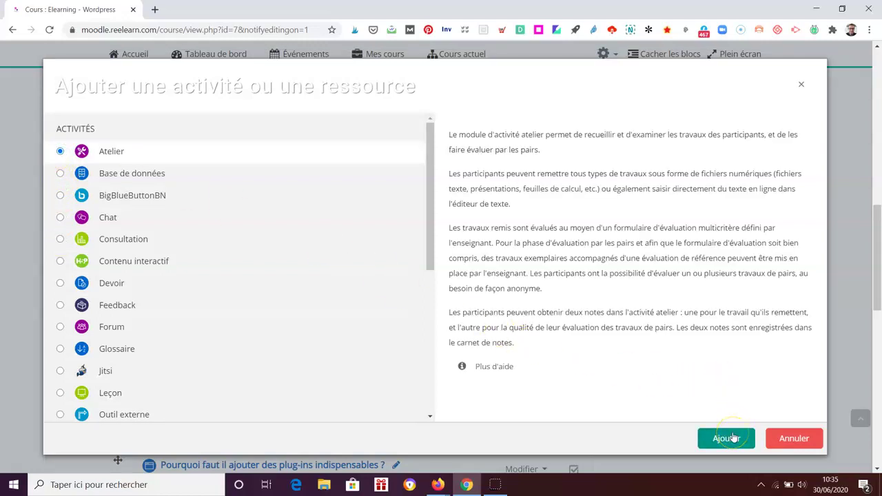
pyautogui.click(735, 438)
pyautogui.click(60, 173)
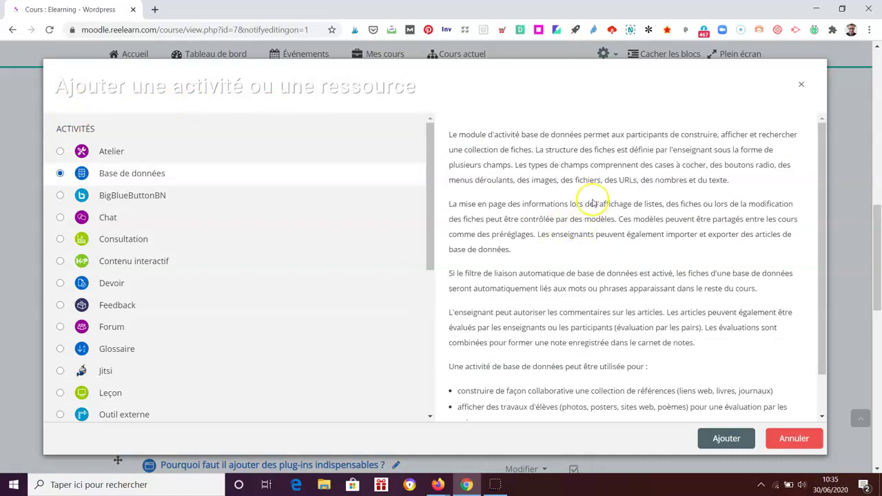
pyautogui.click(60, 195)
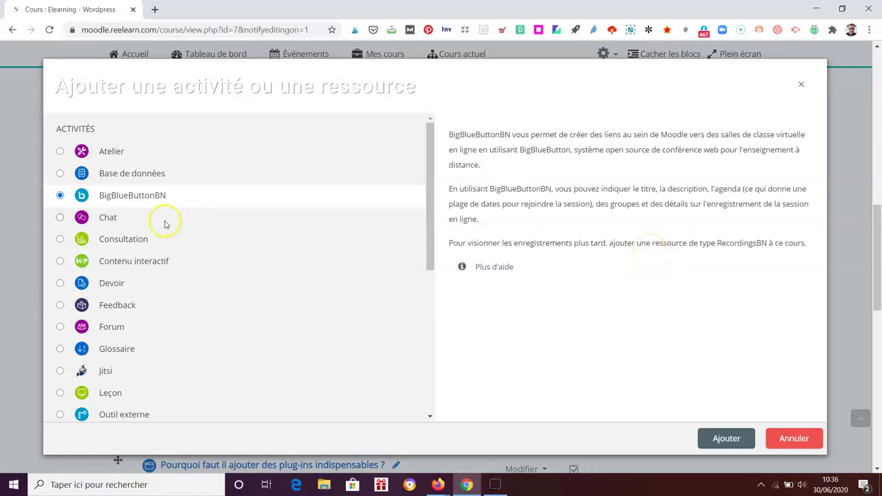
# - Read the descriptions of the Chat, Consultation, Contenu interactif, Devoir and Feedback activities
pyautogui.click(60, 217)
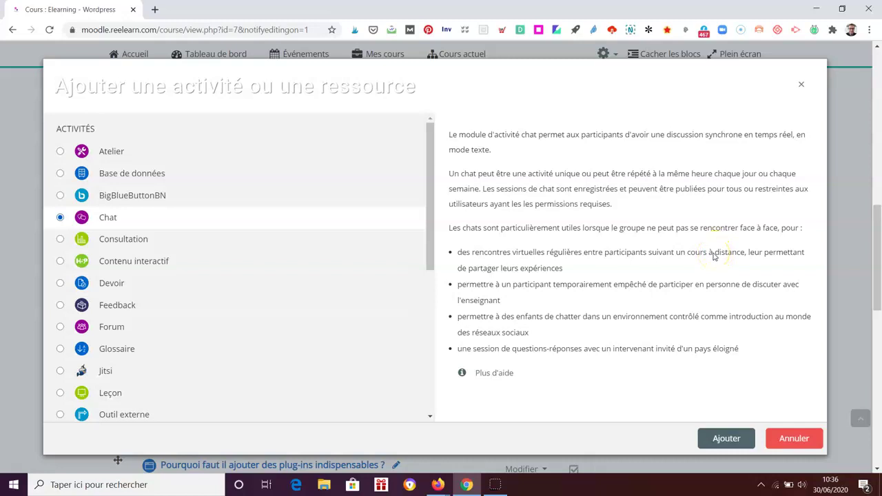
pyautogui.click(59, 239)
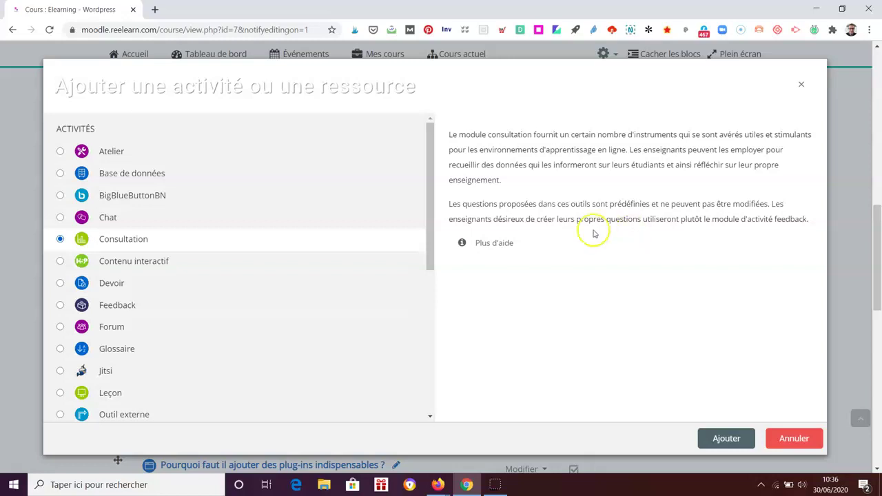
pyautogui.click(60, 261)
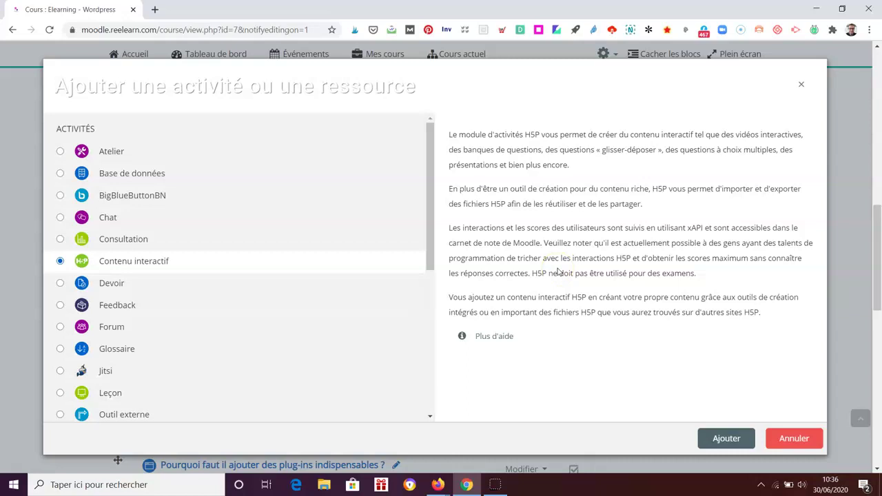
pyautogui.click(61, 283)
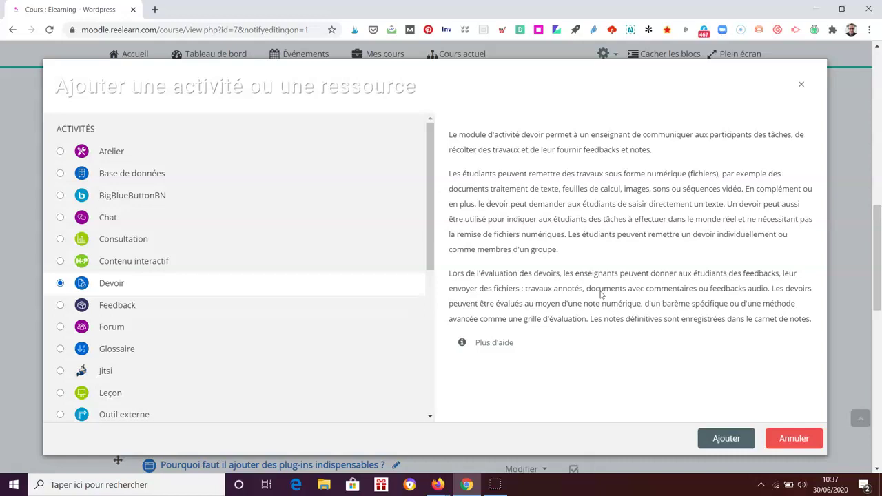
pyautogui.click(60, 304)
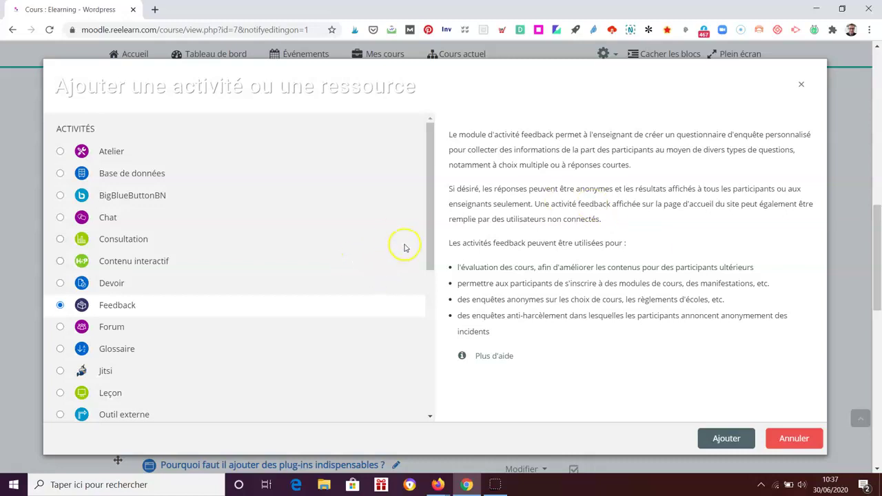
# - Read the descriptions of the Forum, Glossaire and Jitsi activities
pyautogui.moveTo(430, 238); pyautogui.dragTo(429, 294)
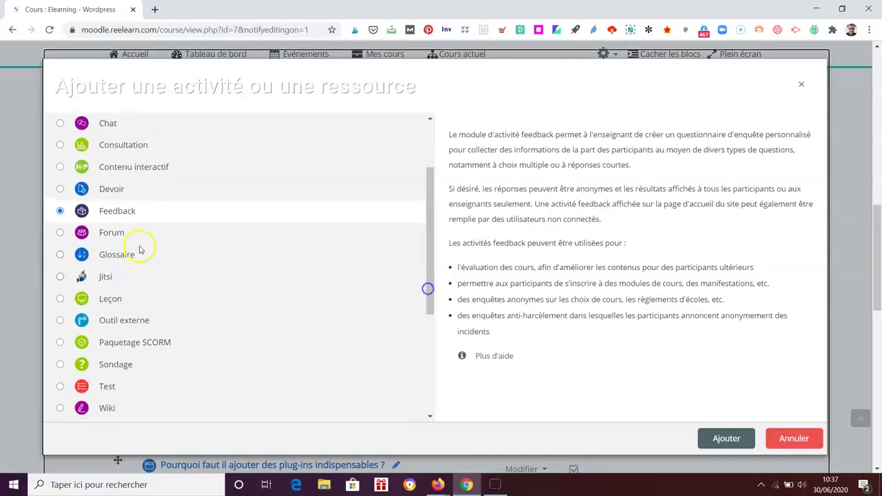
pyautogui.click(60, 232)
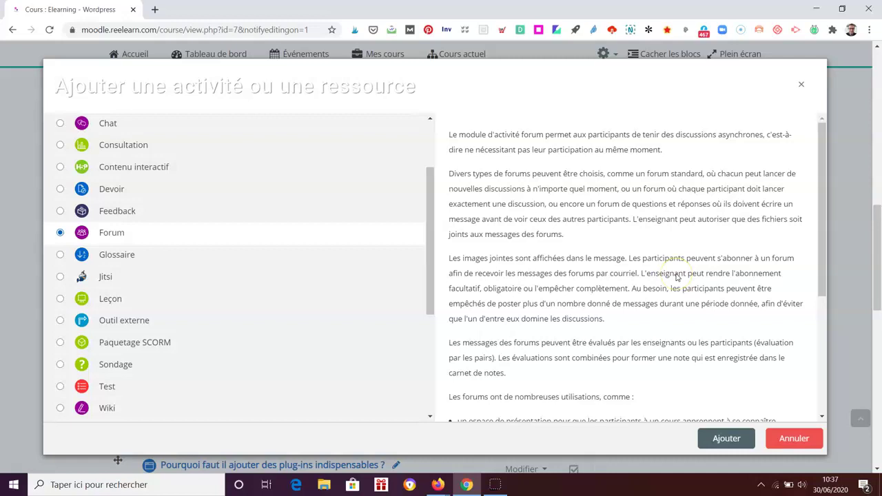
pyautogui.click(60, 256)
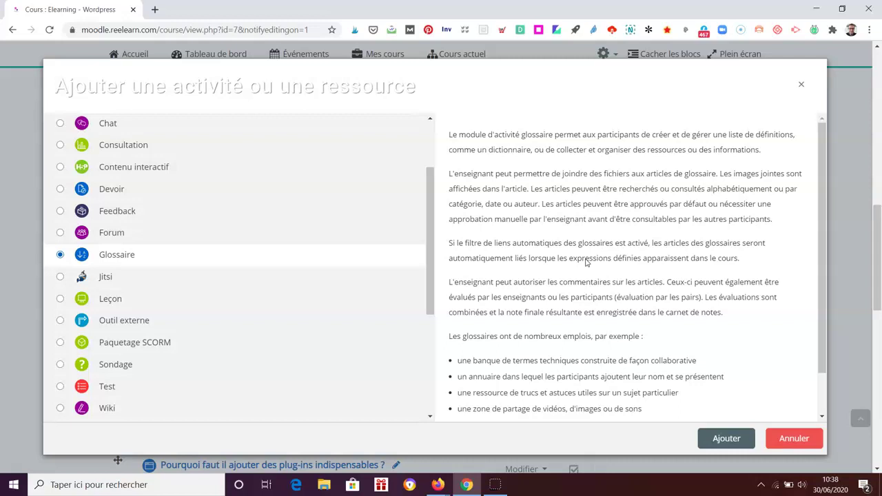
pyautogui.click(60, 278)
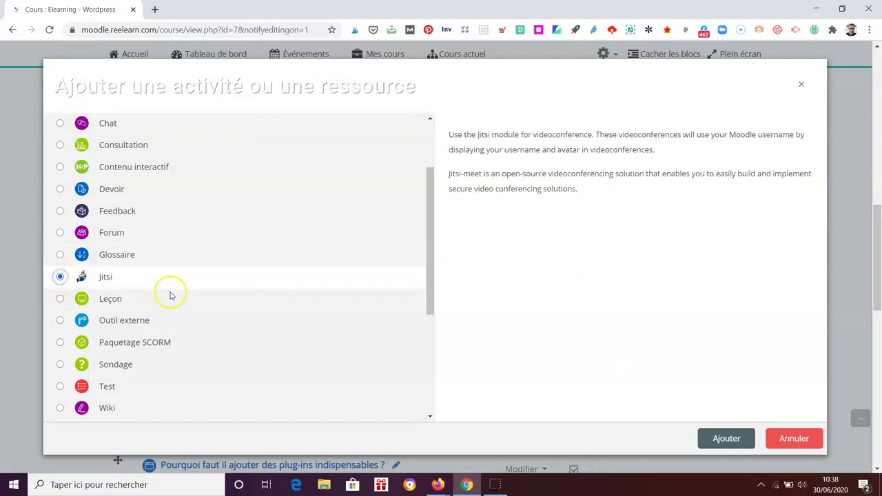
pyautogui.scroll(2, 171, 296)
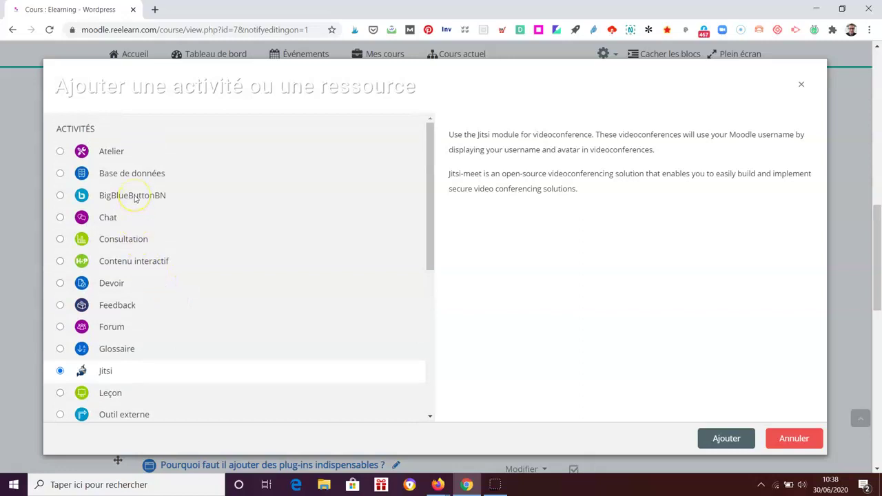
pyautogui.scroll(-2, 211, 295)
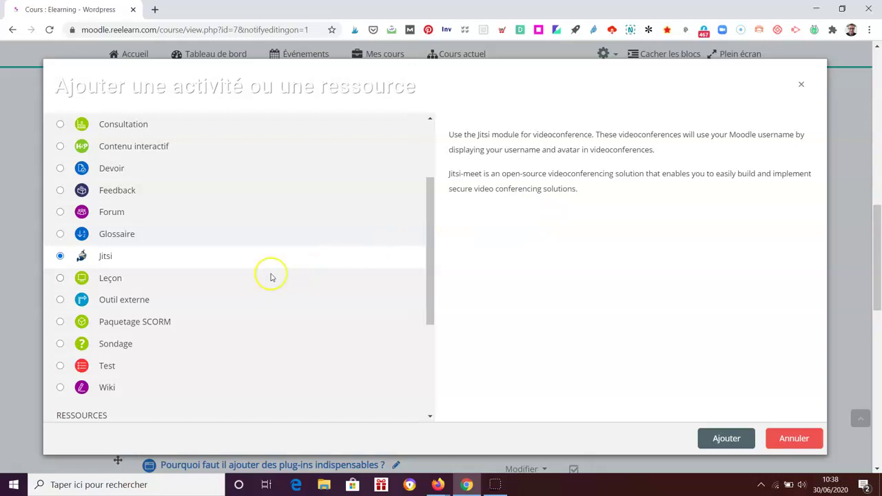
# - Read the descriptions of the Leçon, Outil externe, Paquetage SCORM, Sondage, Test and Wiki activities, and bring the Ressources list into view
pyautogui.click(60, 279)
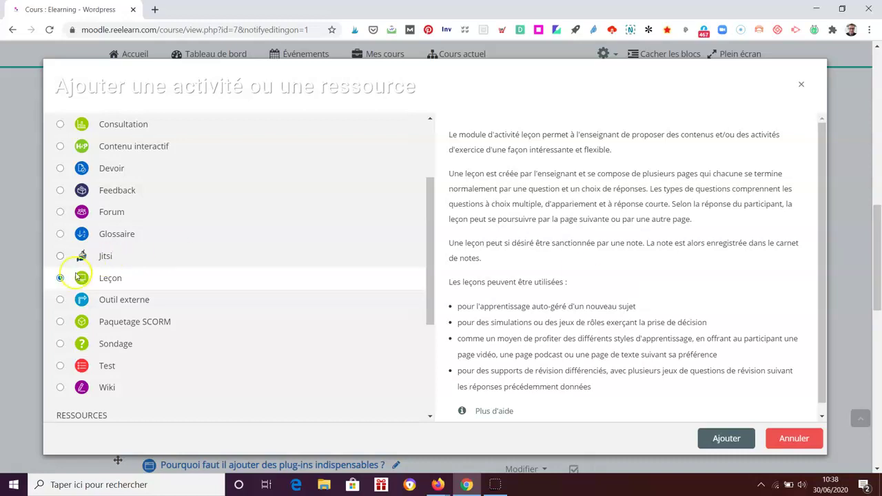
pyautogui.click(60, 300)
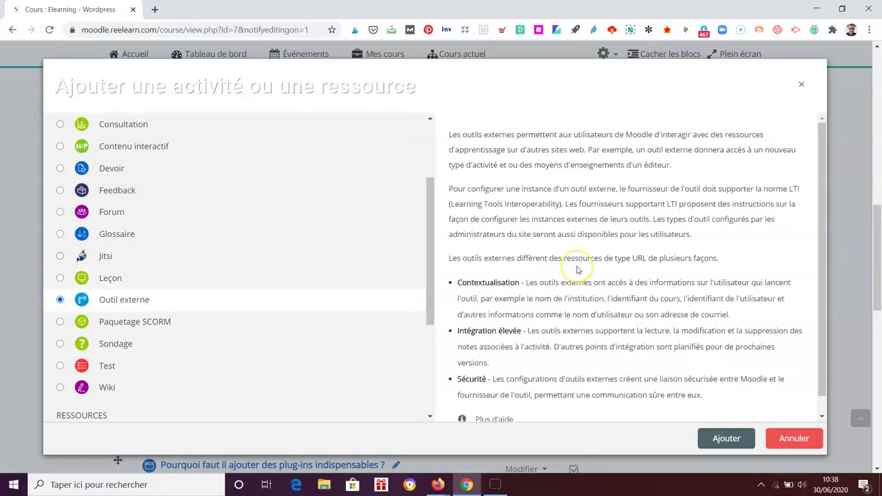
pyautogui.click(62, 322)
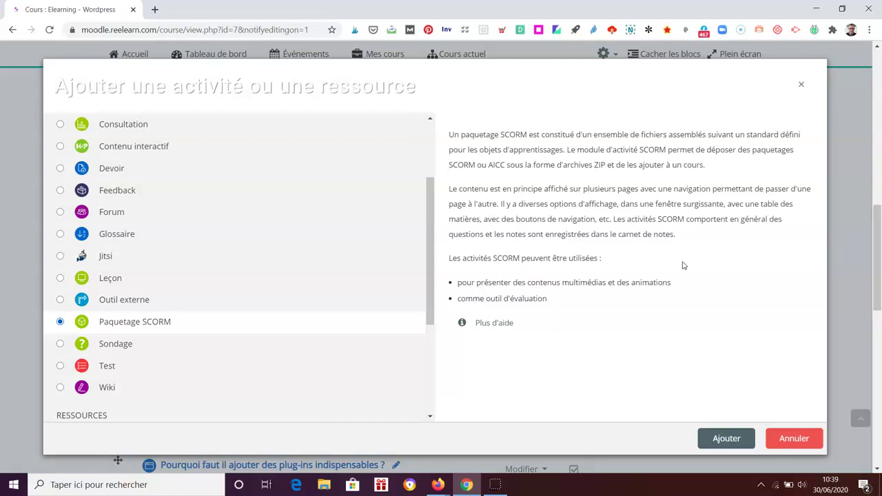
pyautogui.click(60, 343)
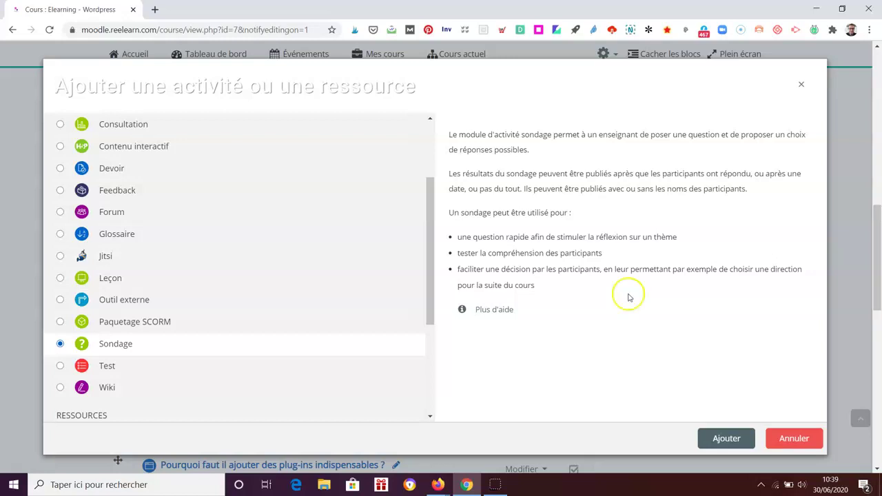
pyautogui.click(60, 370)
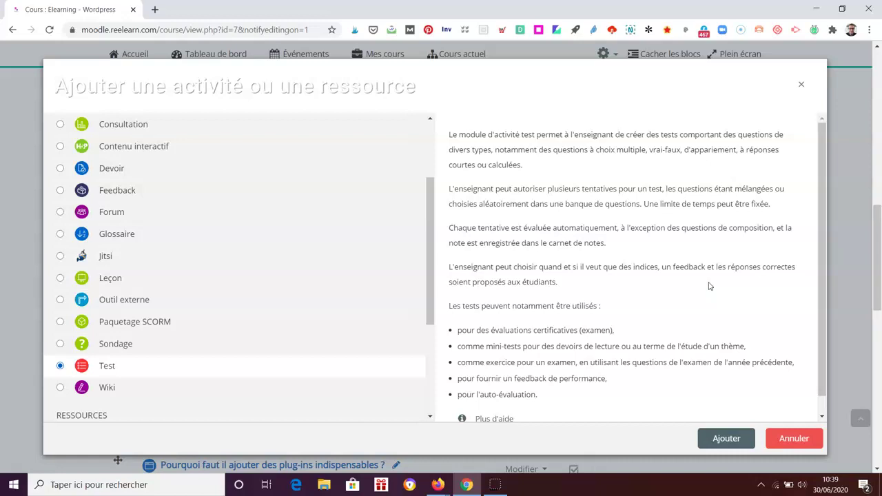
pyautogui.click(60, 388)
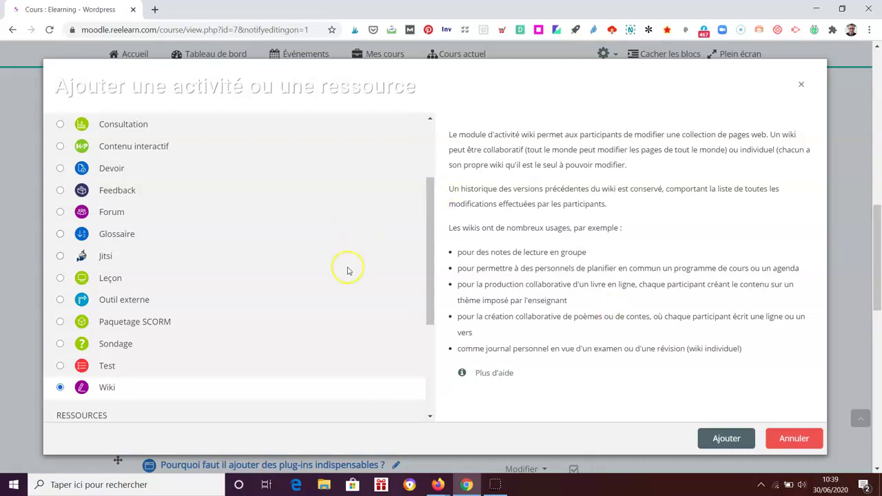
pyautogui.scroll(-3, 348, 270)
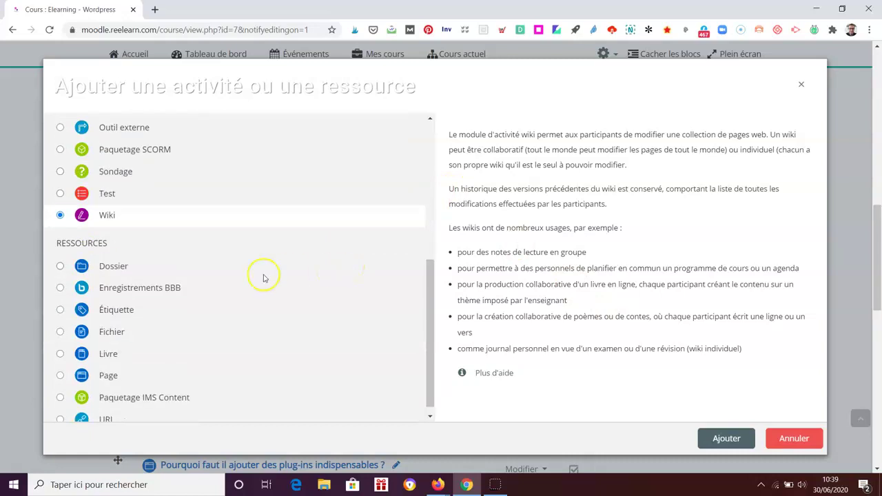
# - Read the descriptions of the Dossier and Enregistrements BBB resources, checking them against the list of activities
pyautogui.scroll(3, 153, 254)
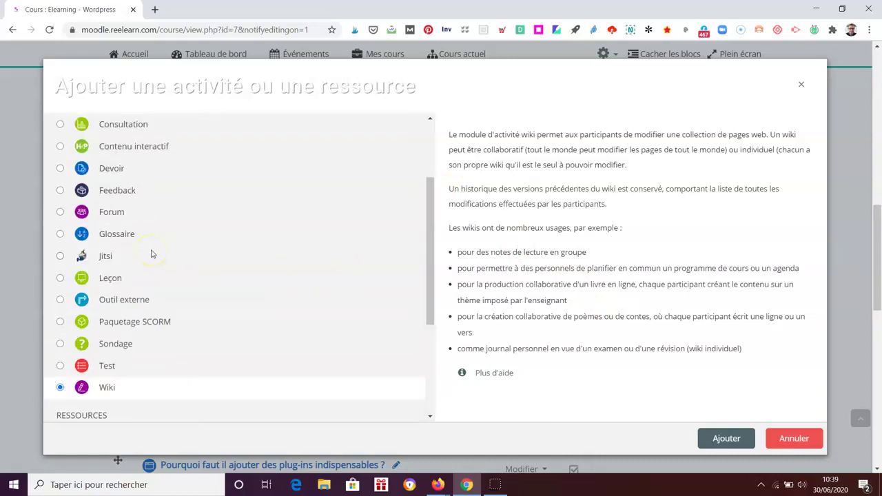
pyautogui.scroll(-2, 152, 254)
pyautogui.click(222, 322)
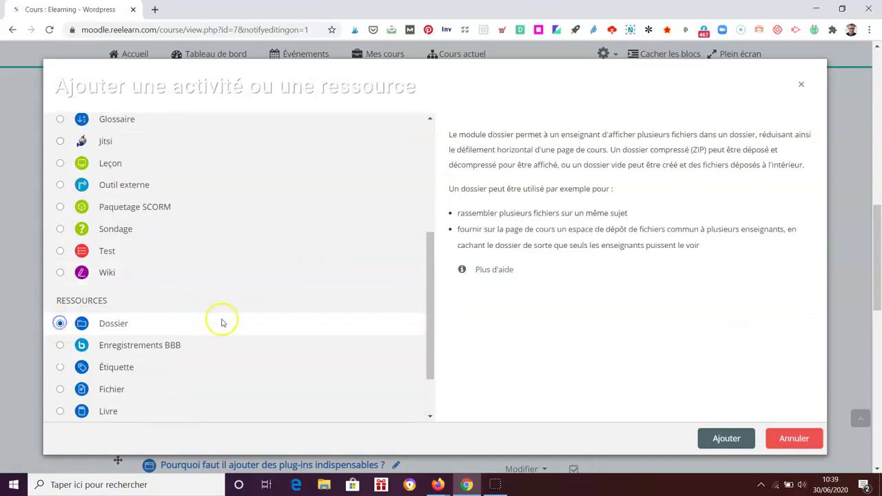
pyautogui.scroll(-1, 234, 321)
pyautogui.scroll(-1, 715, 315)
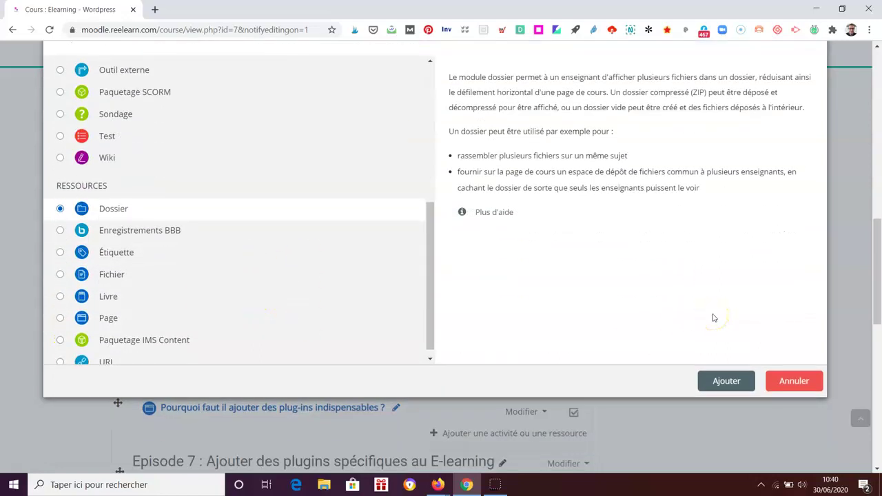
pyautogui.click(60, 231)
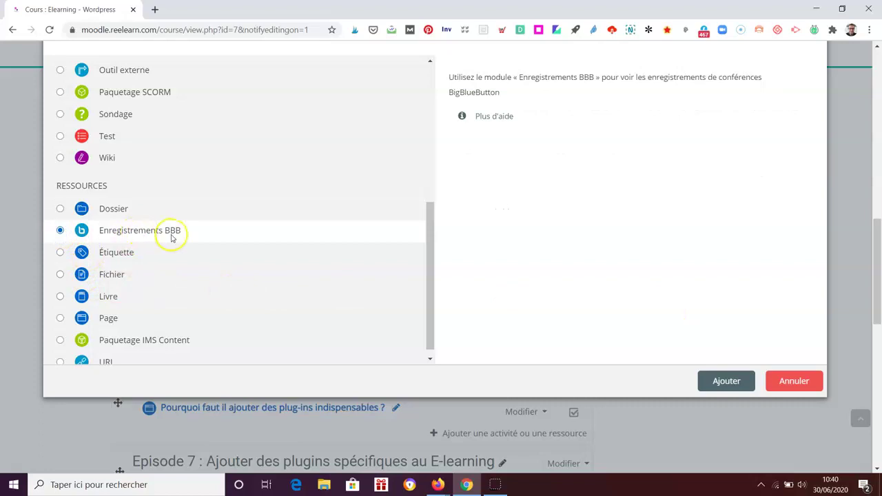
pyautogui.scroll(5, 372, 262)
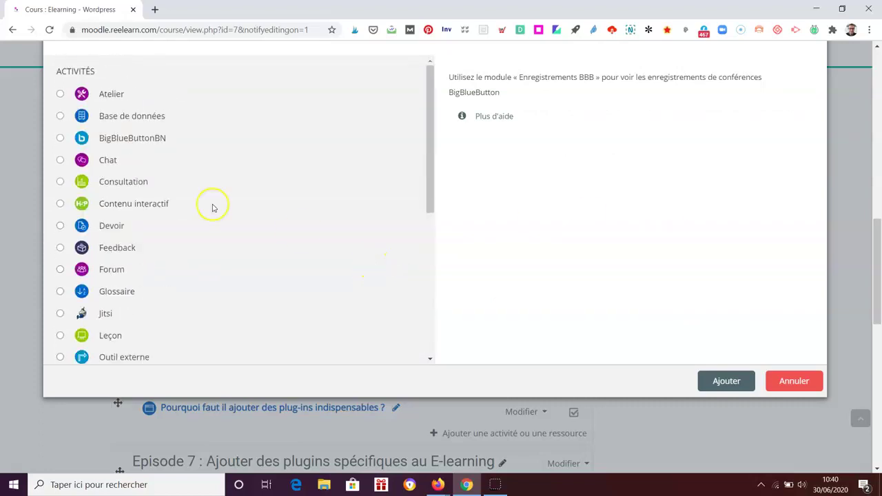
pyautogui.scroll(-5, 189, 228)
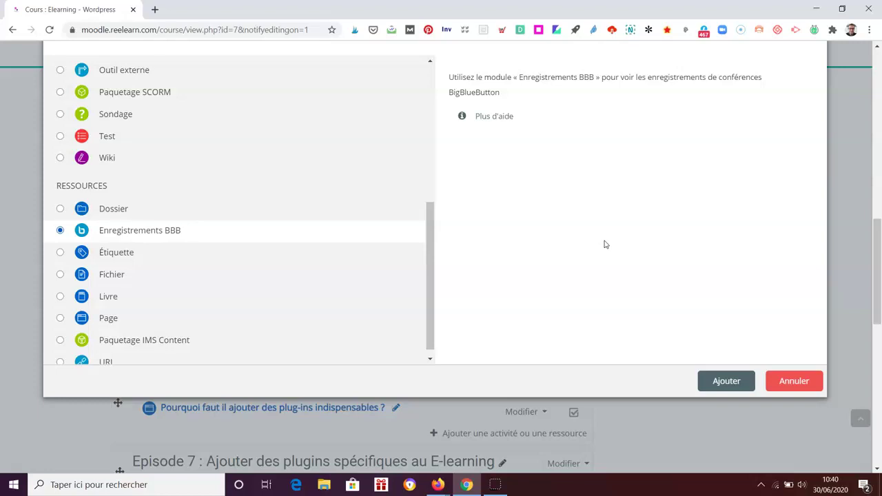
# - Read the descriptions of the Étiquette, Fichier, Livre, Page, Paquetage IMS Content and URL resources
pyautogui.click(61, 252)
pyautogui.click(721, 235)
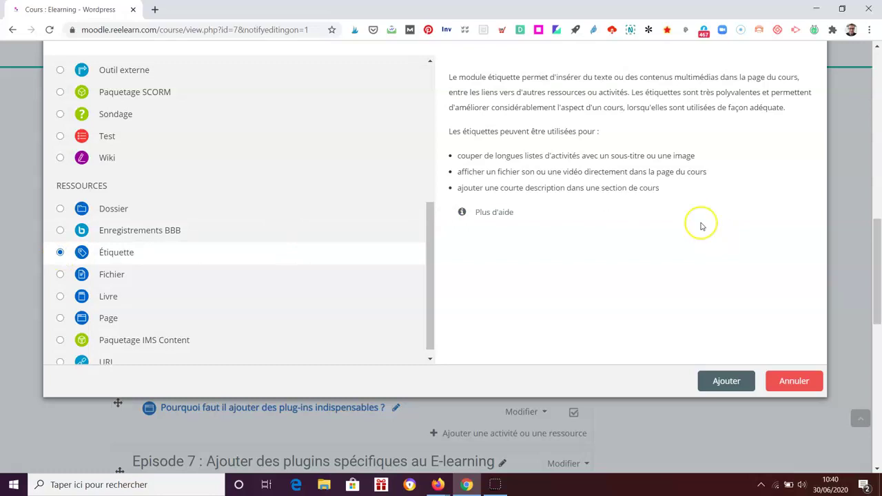
pyautogui.click(61, 276)
pyautogui.click(692, 243)
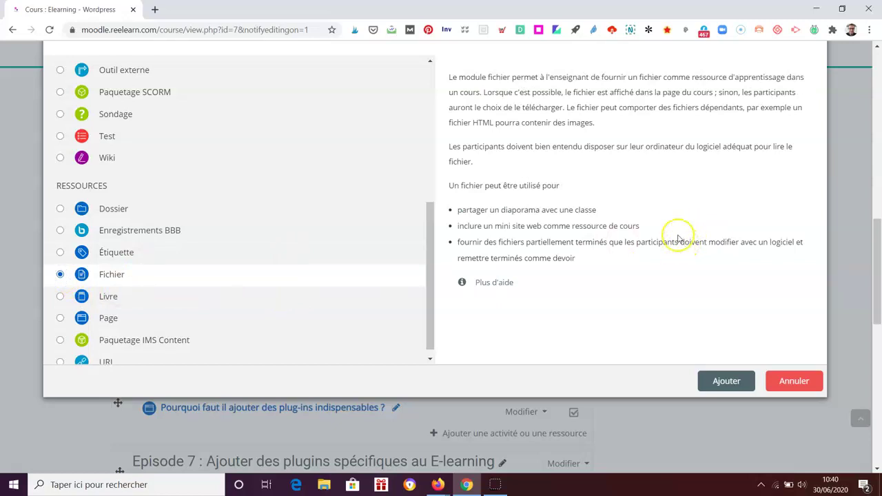
pyautogui.click(61, 296)
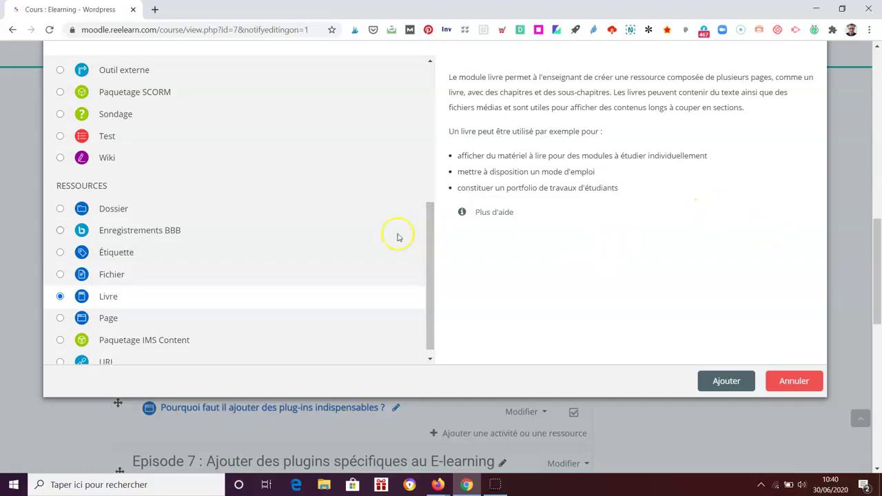
pyautogui.click(60, 319)
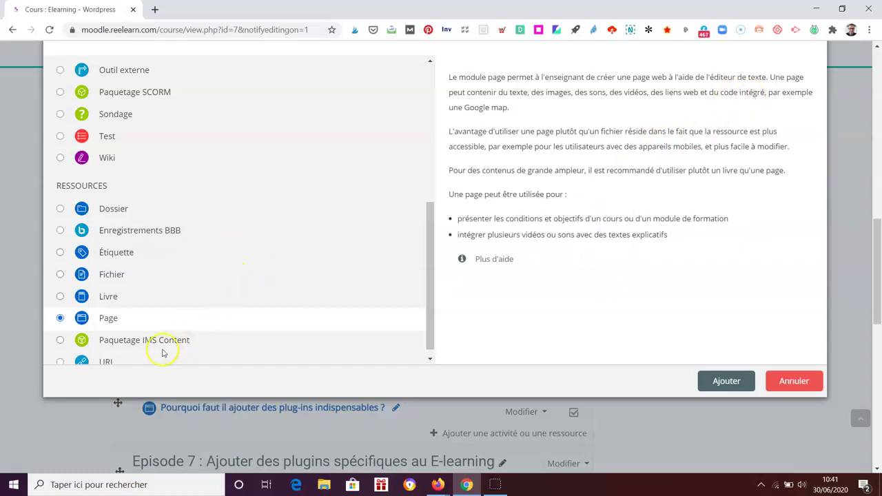
pyautogui.click(60, 341)
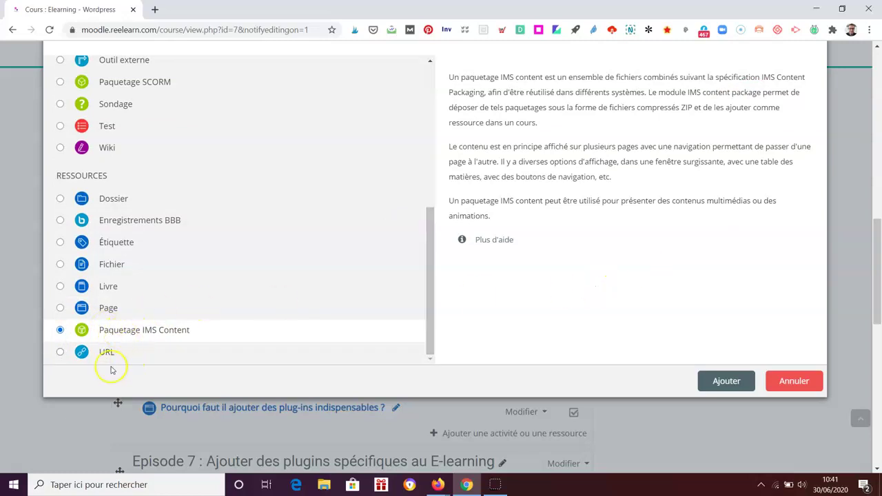
pyautogui.click(60, 353)
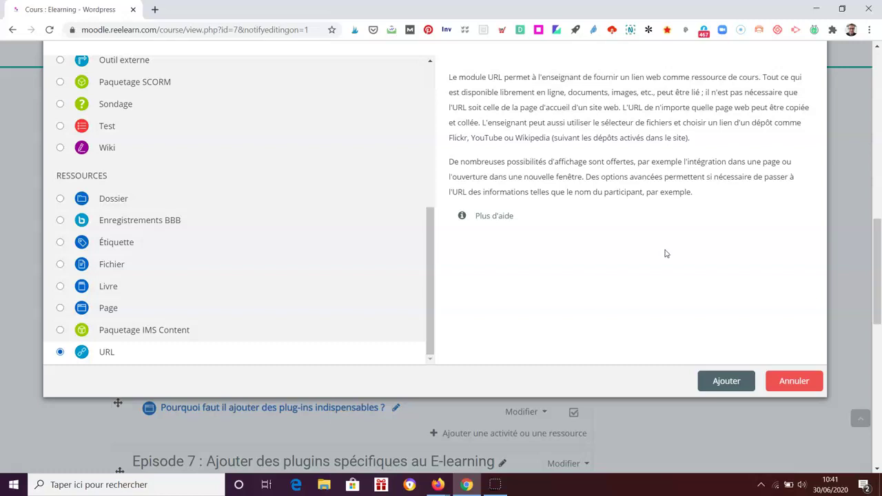
# - Look over the full Activités and Ressources lists once more, ending back at the first activities
pyautogui.moveTo(427, 262); pyautogui.dragTo(429, 254)
pyautogui.scroll(-1, 429, 254)
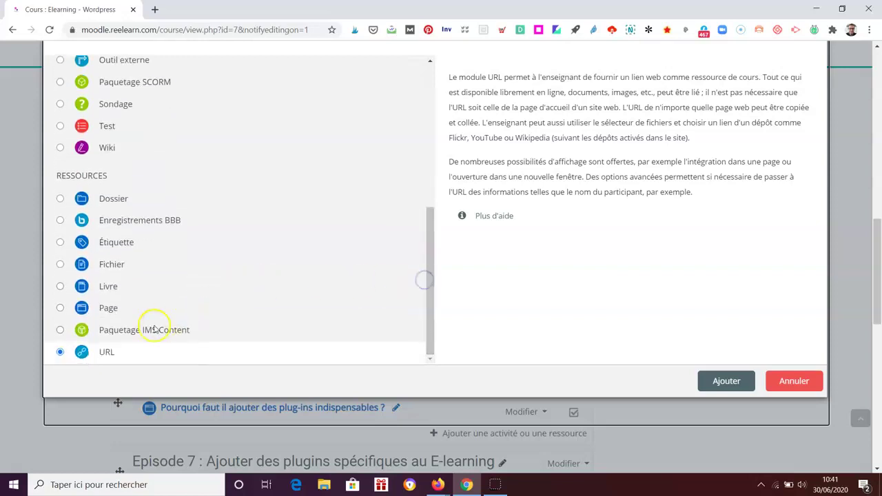
pyautogui.moveTo(431, 282); pyautogui.dragTo(430, 132)
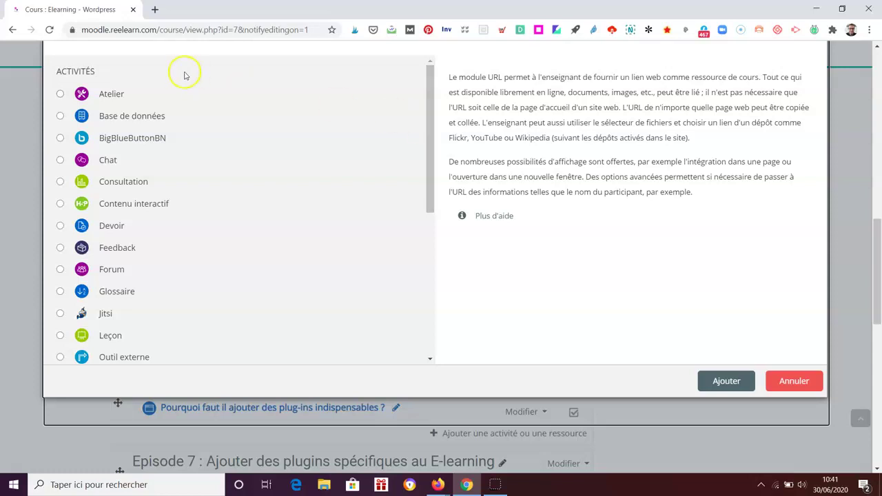
pyautogui.scroll(-2, 278, 195)
pyautogui.scroll(-2, 278, 196)
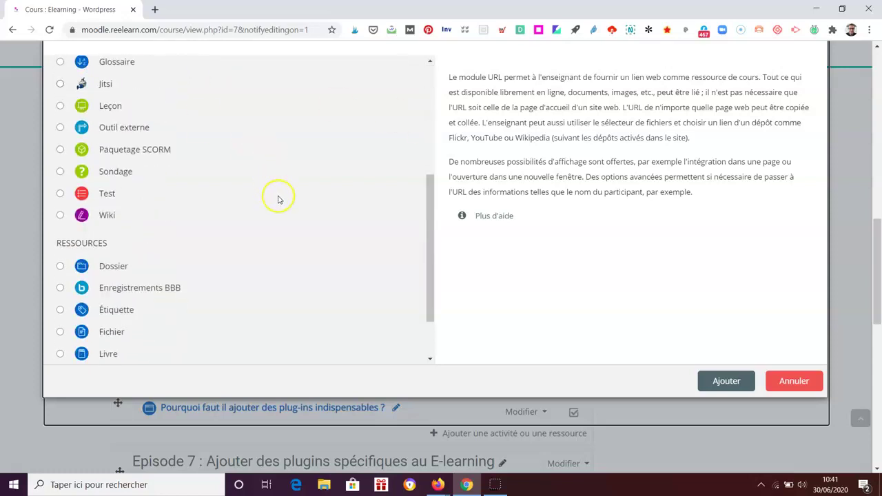
pyautogui.moveTo(436, 280); pyautogui.dragTo(433, 141)
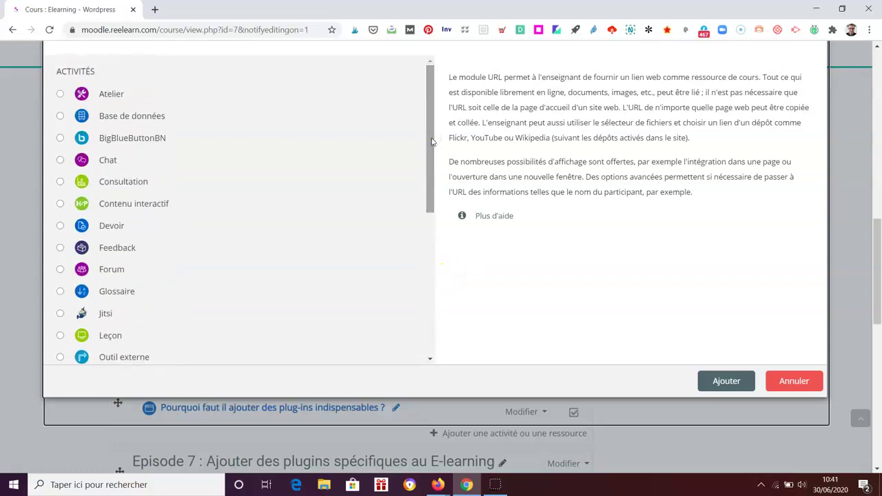